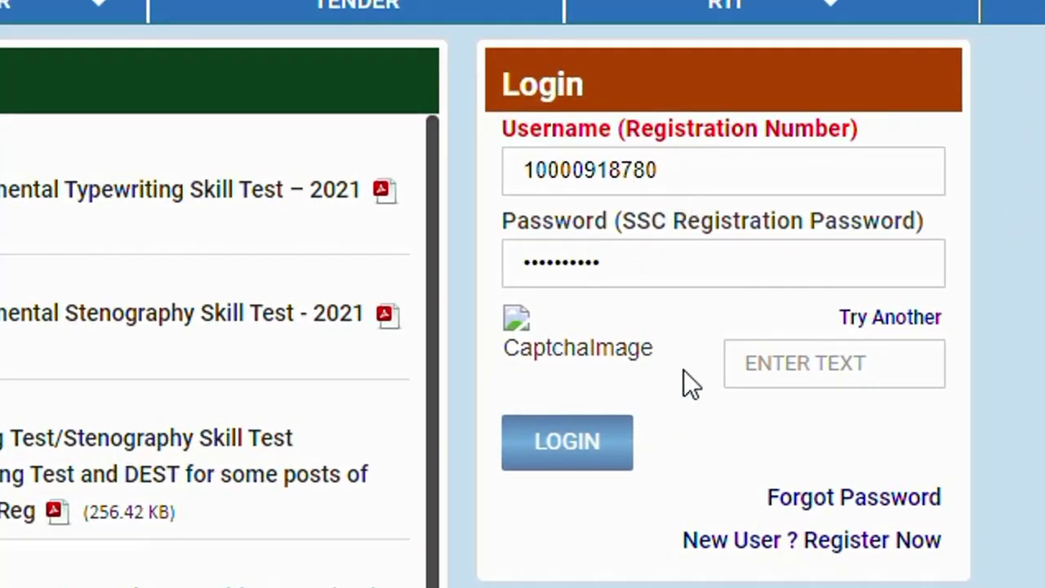
Open the Multi Tasking (Non-Technical) Staff and Havaldar Examination, 2023 application form and set the first examination centre to SR-Madurai(8204)
click(879, 365)
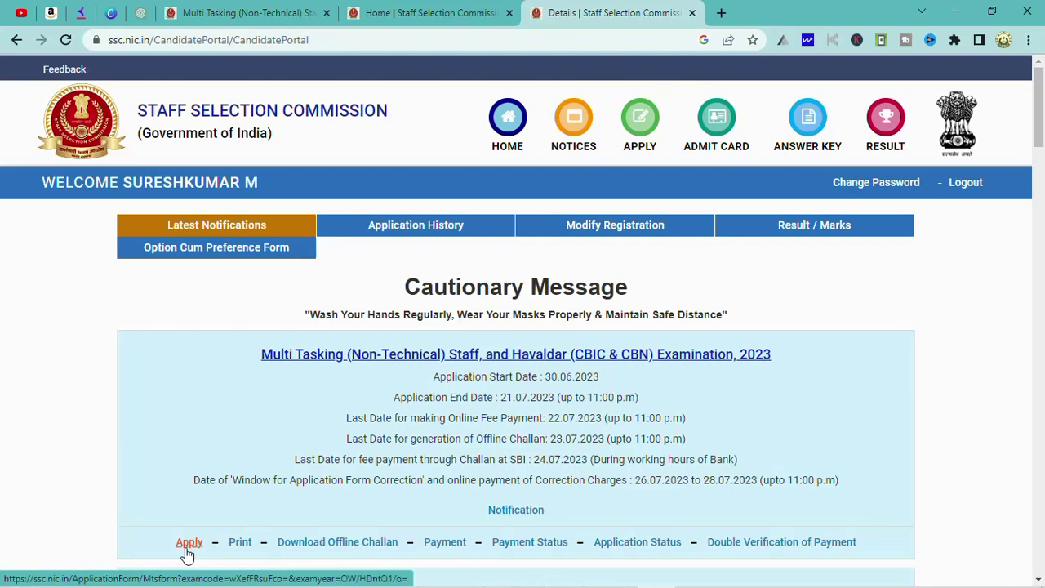
click(245, 12)
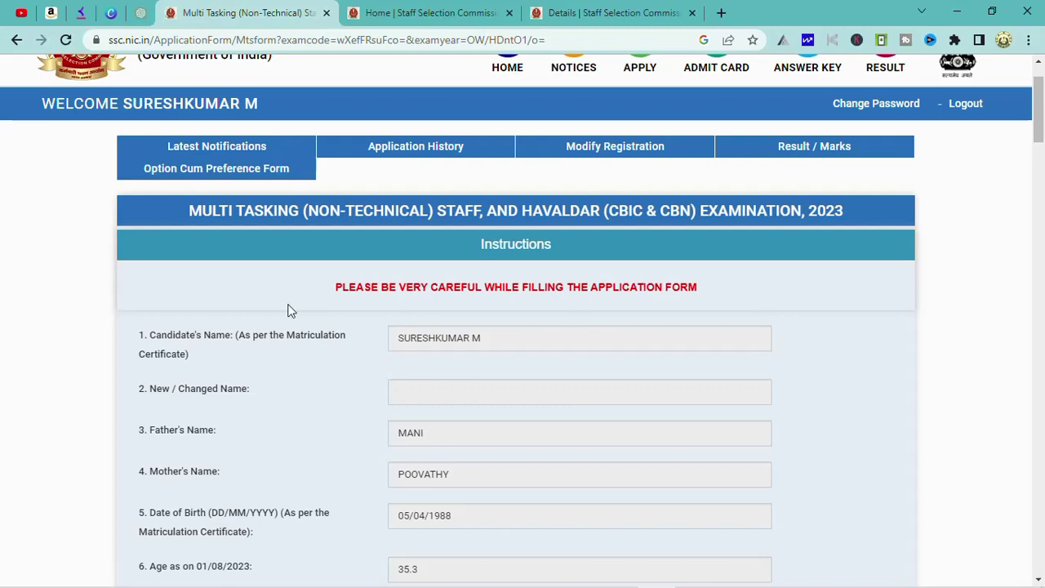
scroll(270, 326, down, 5)
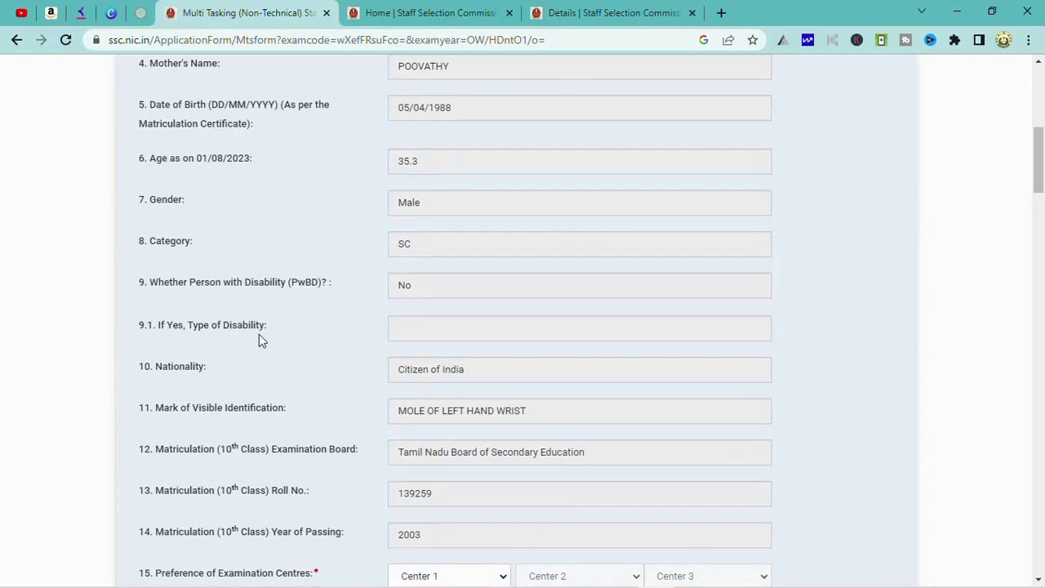
scroll(326, 371, down, 3)
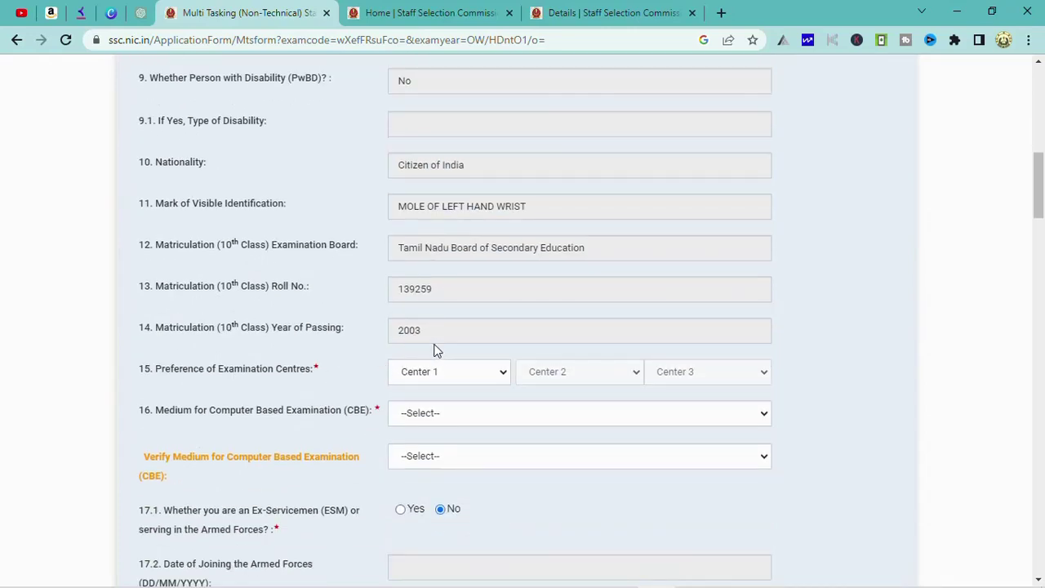
scroll(465, 346, down, 2)
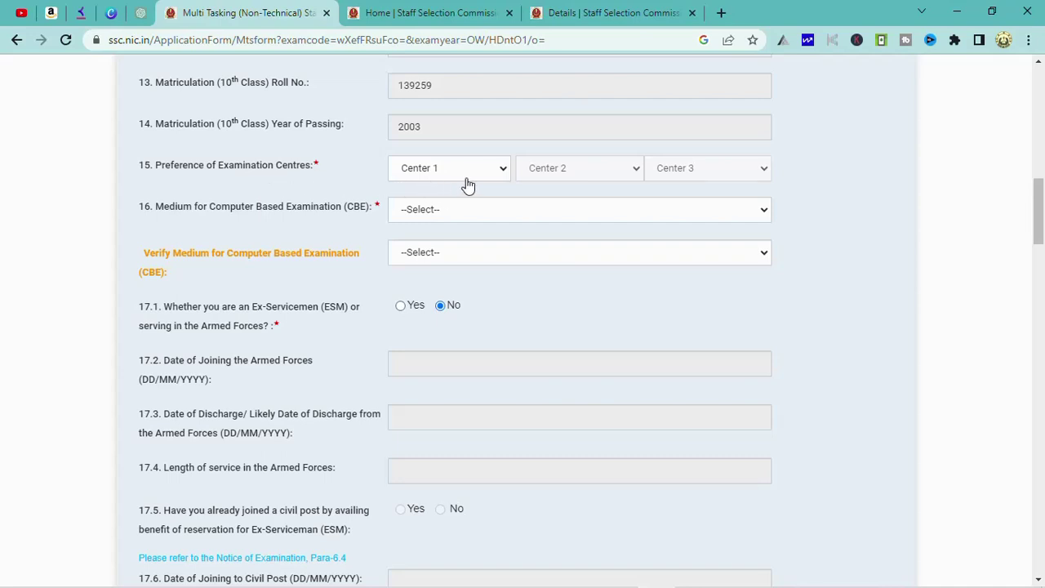
click(504, 172)
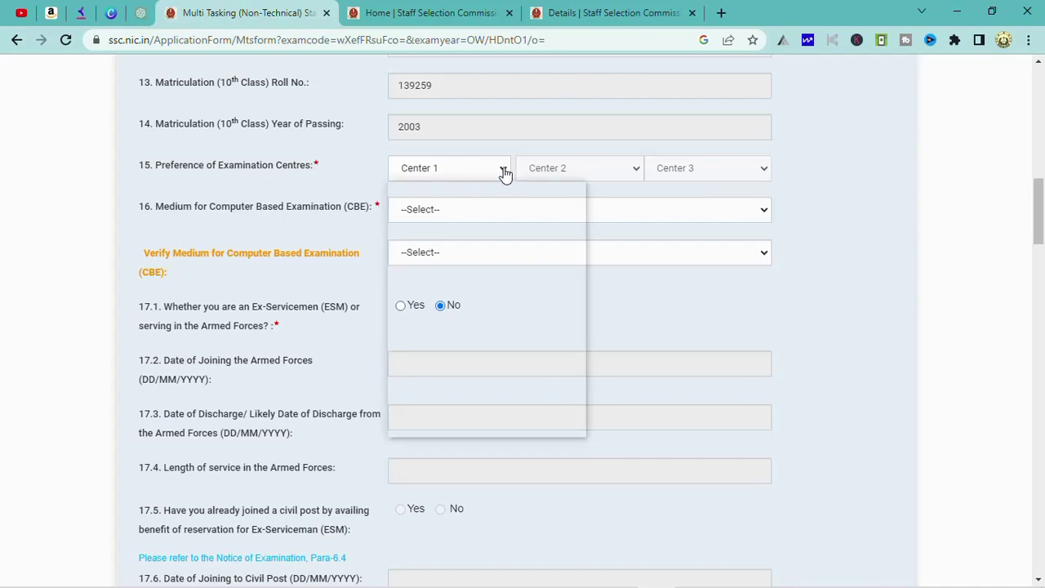
drag(578, 211, 586, 355)
click(450, 413)
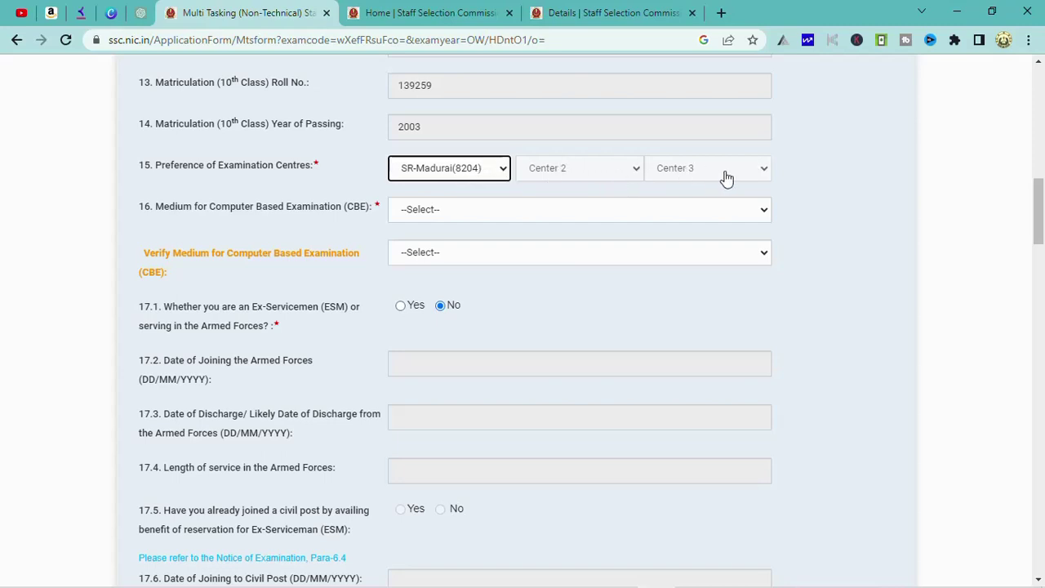
Set both the medium for the Computer Based Examination and its verification field to Tamil (21)
click(763, 212)
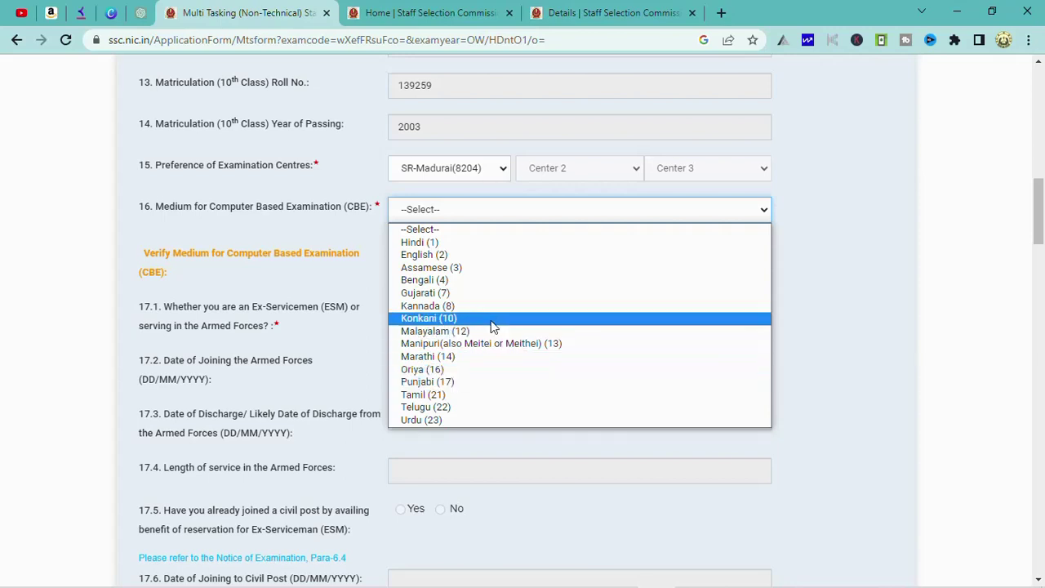
click(450, 396)
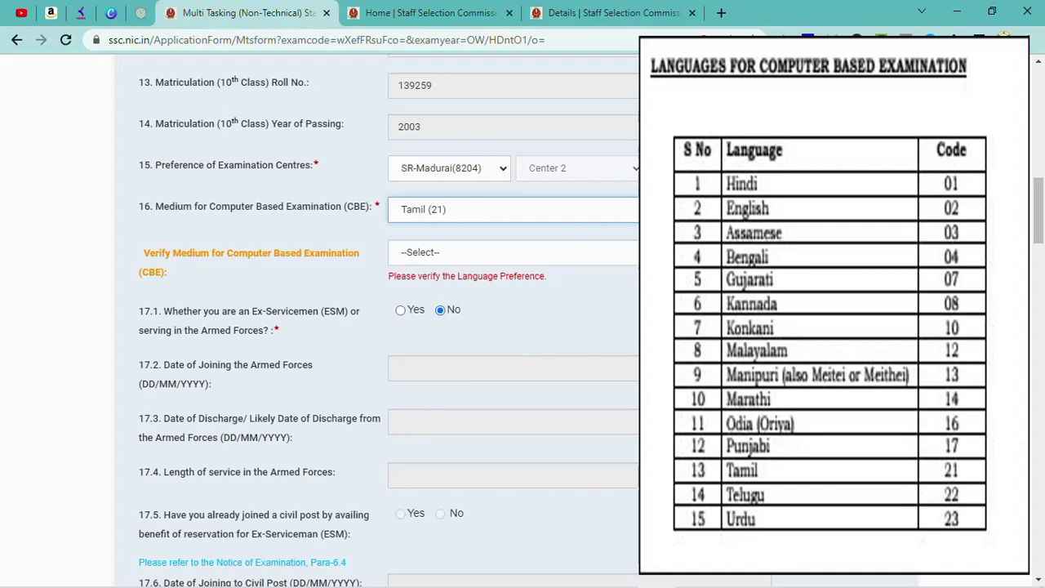
click(454, 253)
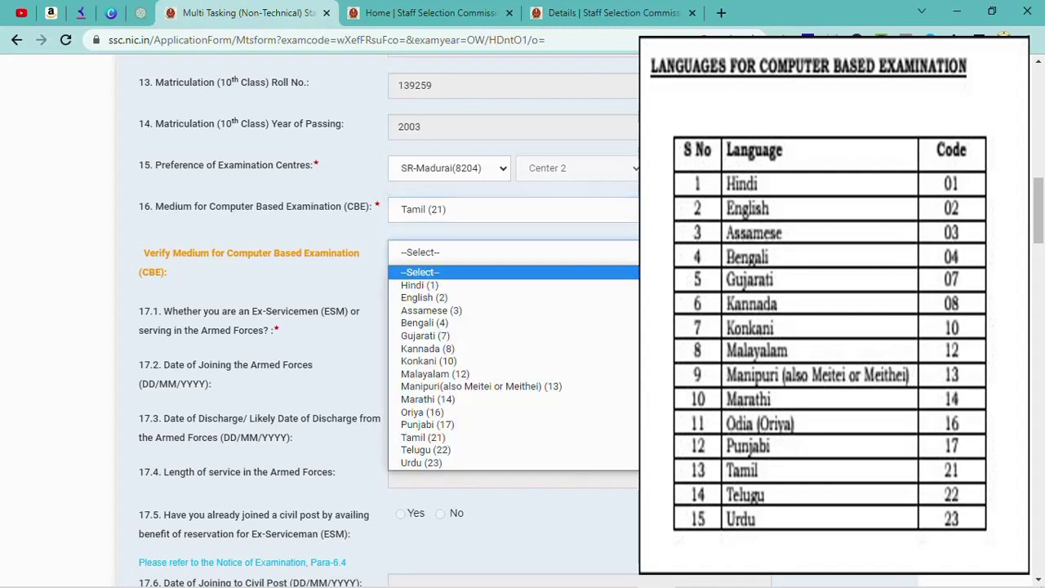
click(451, 438)
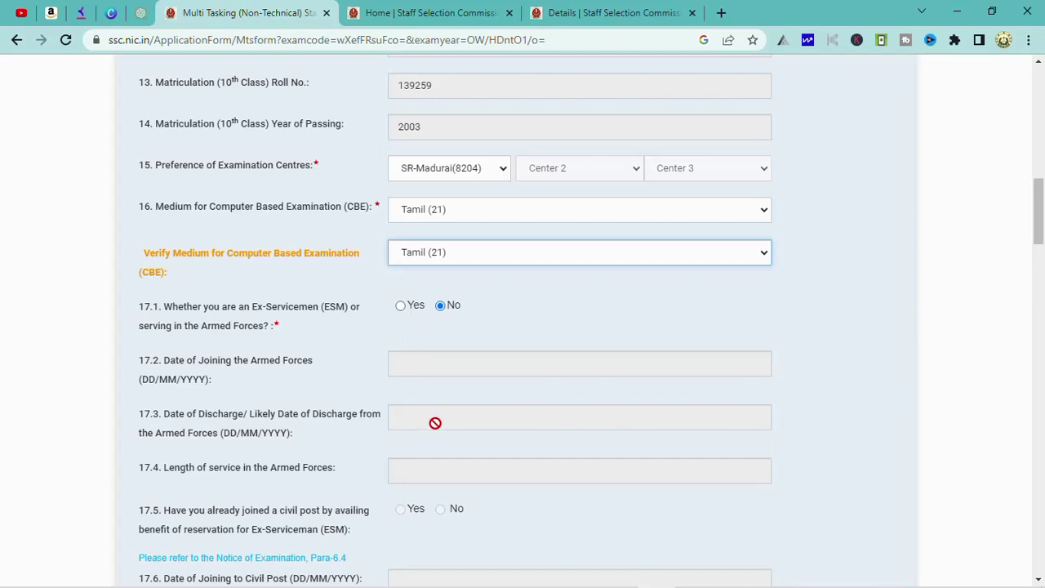
Enter codes 62 (Tamil Nadu and Puducherry : MTS) and 57 (Chennai : Havaldar-CGST) as the first two State/UT/CCA preferences
scroll(454, 343, down, 3)
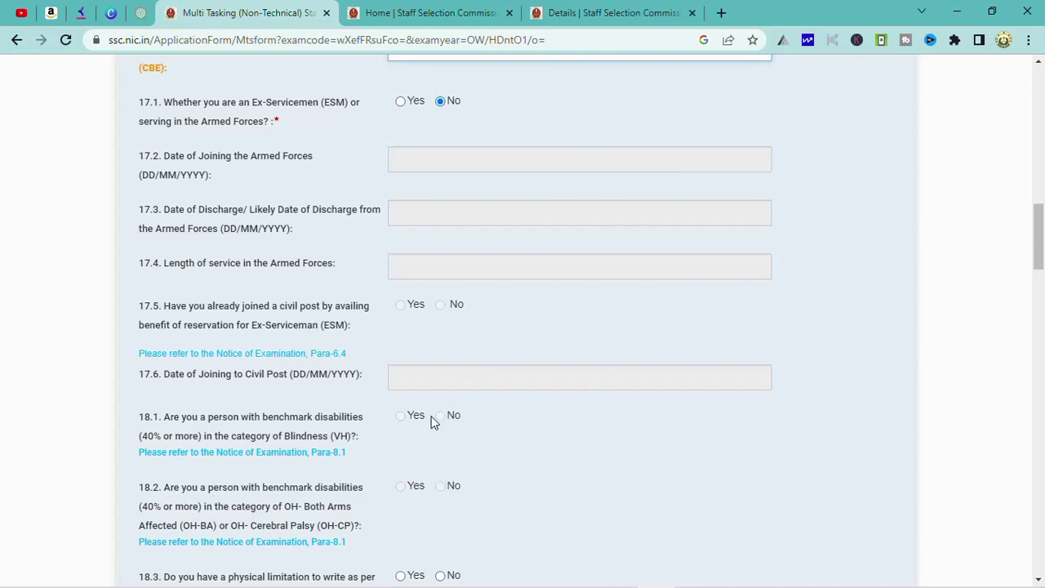
scroll(455, 485, down, 3)
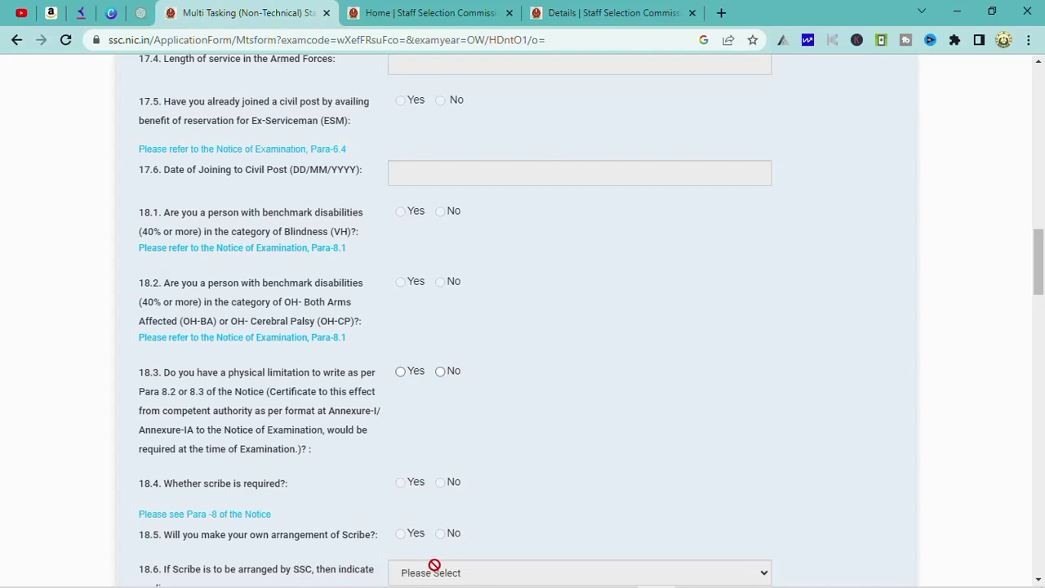
scroll(367, 515, down, 3)
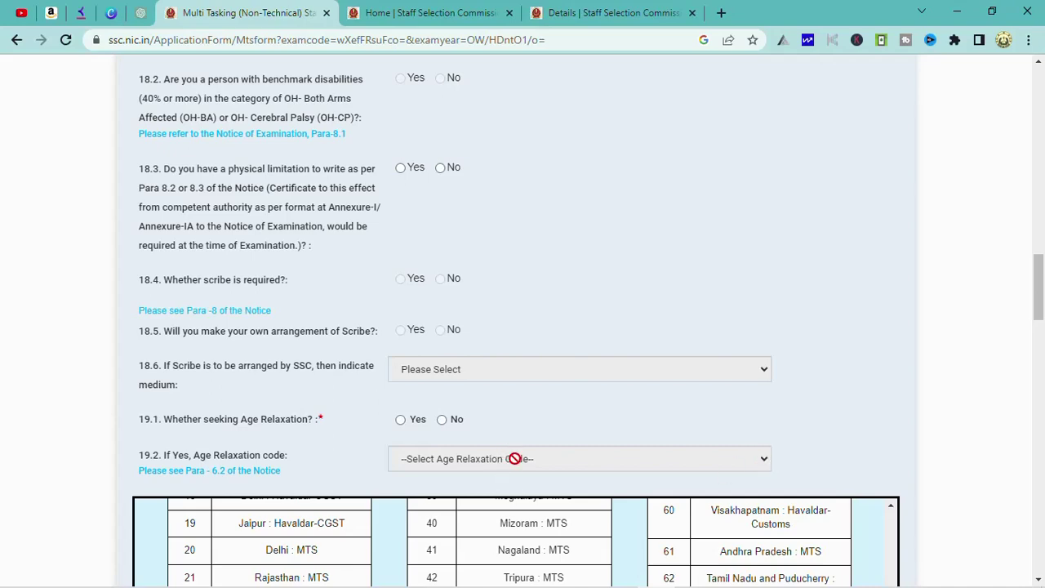
scroll(514, 458, down, 6)
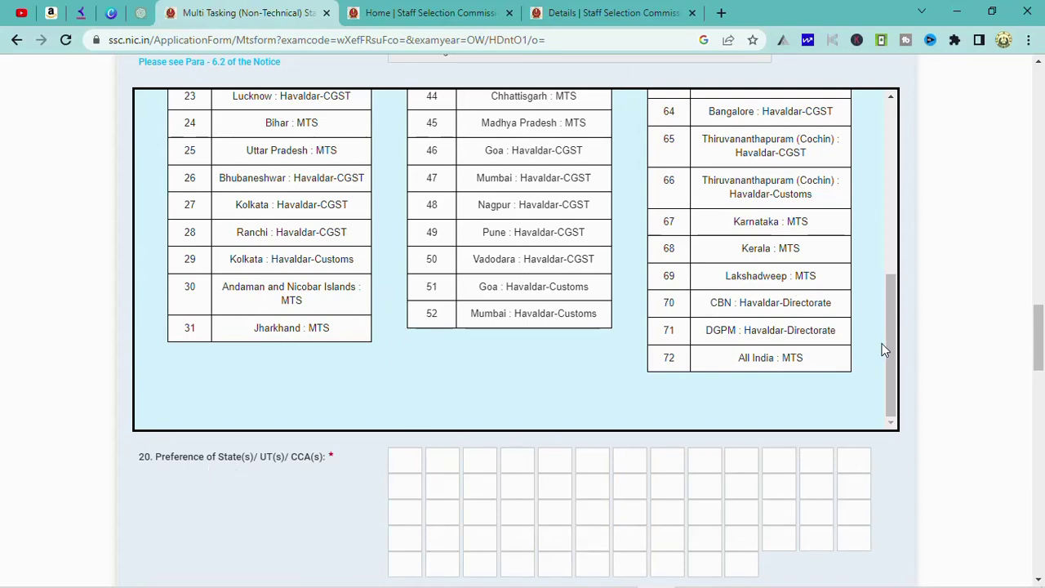
drag(889, 349, 885, 217)
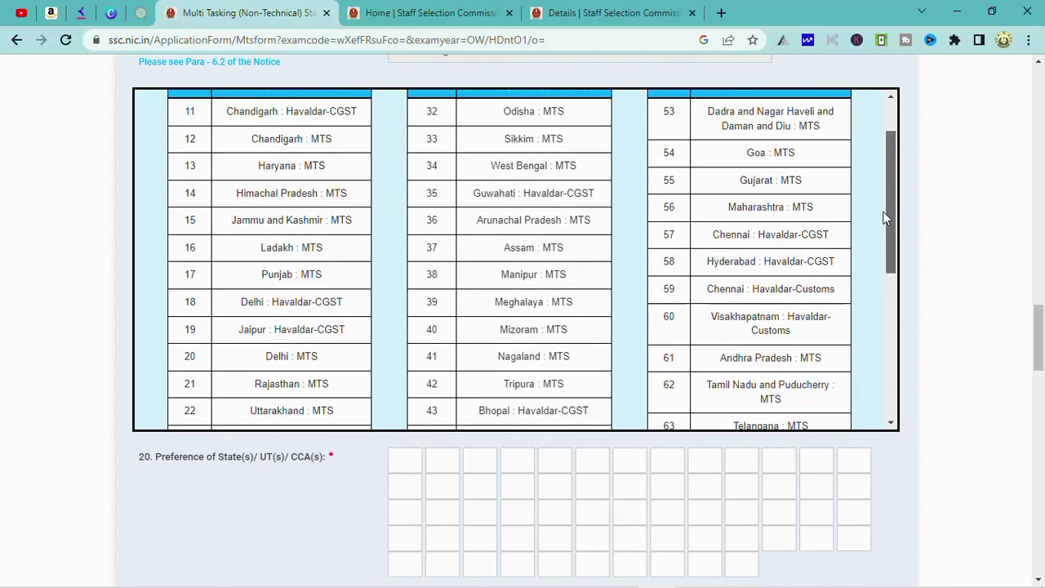
drag(886, 218, 886, 322)
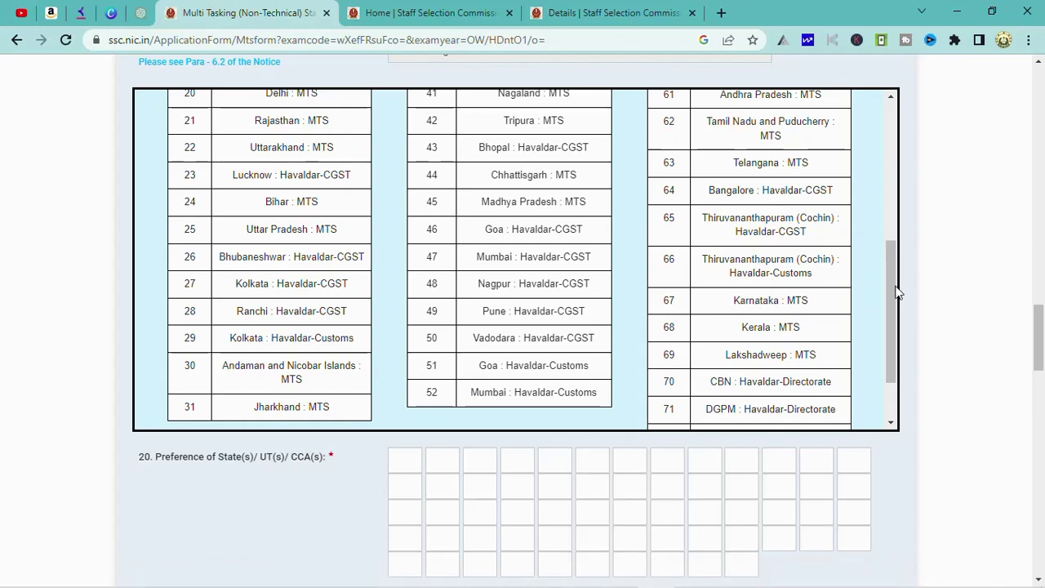
drag(891, 283, 887, 243)
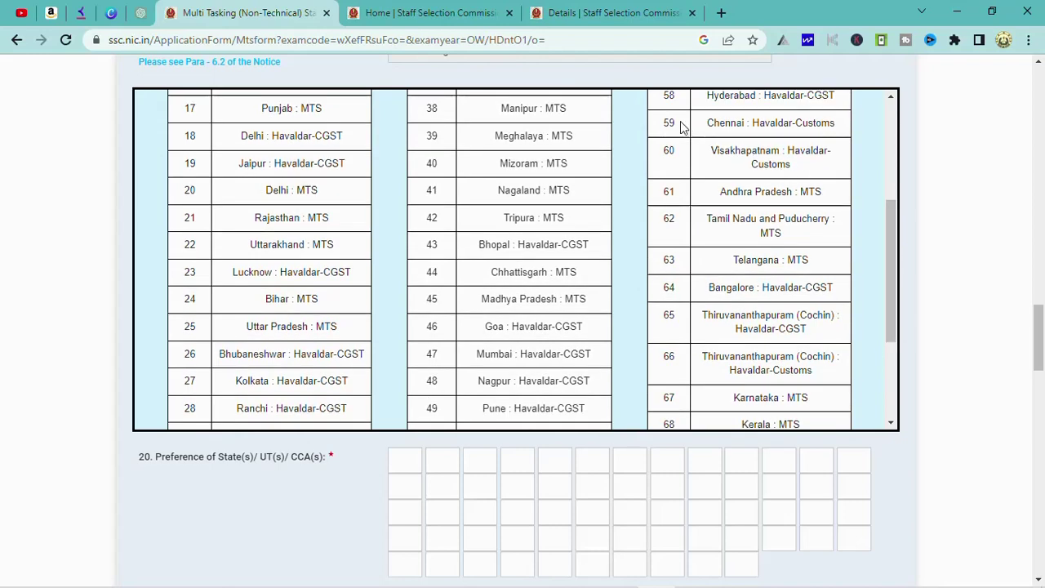
click(403, 462)
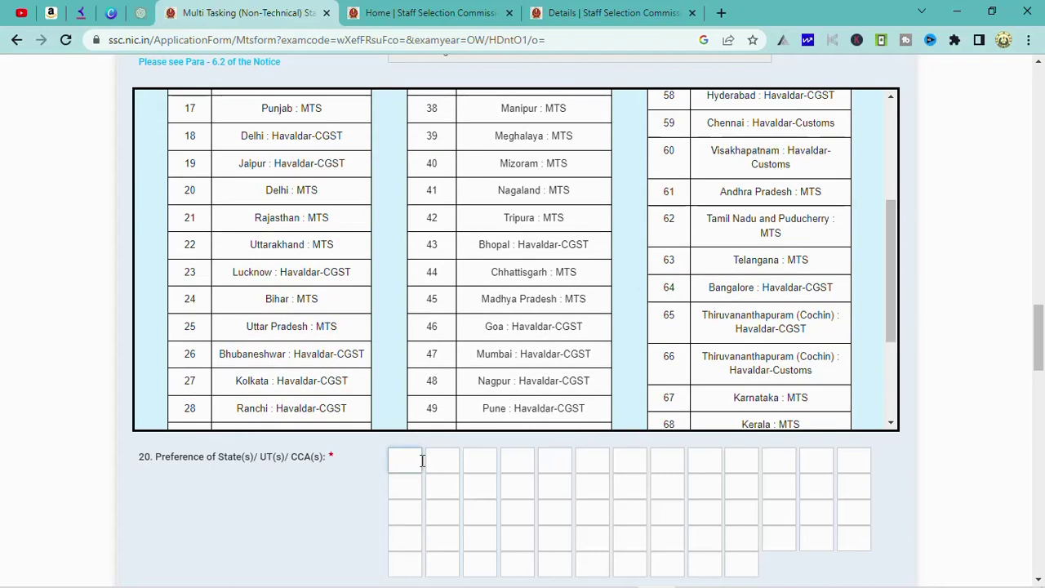
text(62)
click(444, 461)
text(57)
Try to enter code 72 (All India : MTS) in the last State/UT/CCA preference box
drag(892, 267, 896, 231)
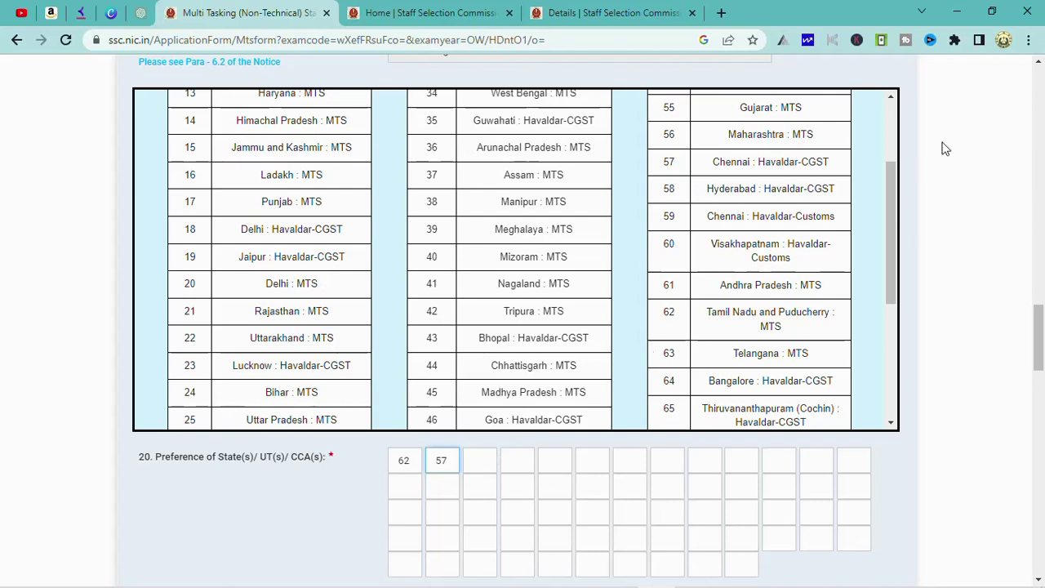
drag(892, 196, 902, 261)
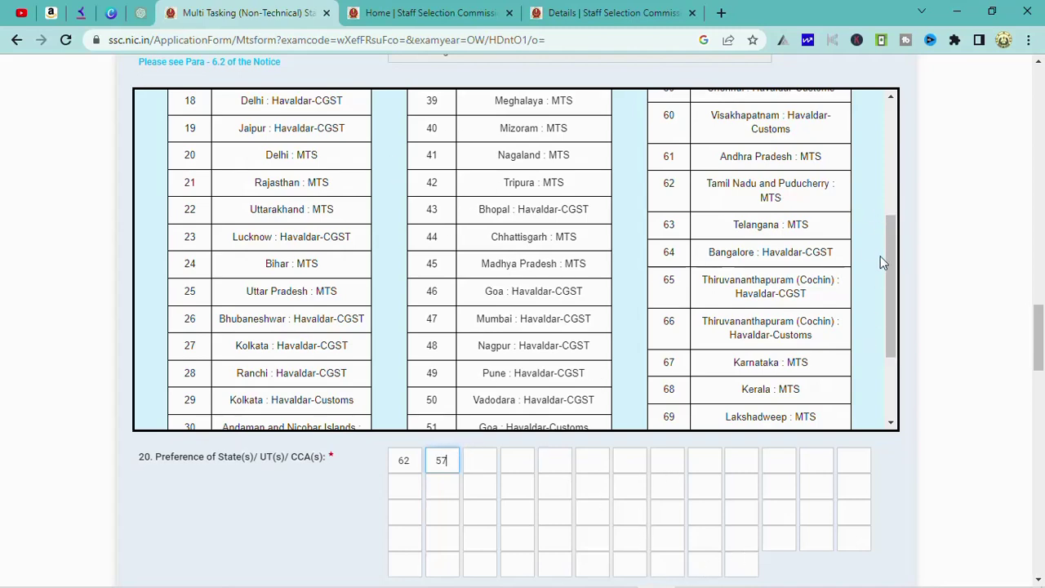
drag(893, 236, 890, 345)
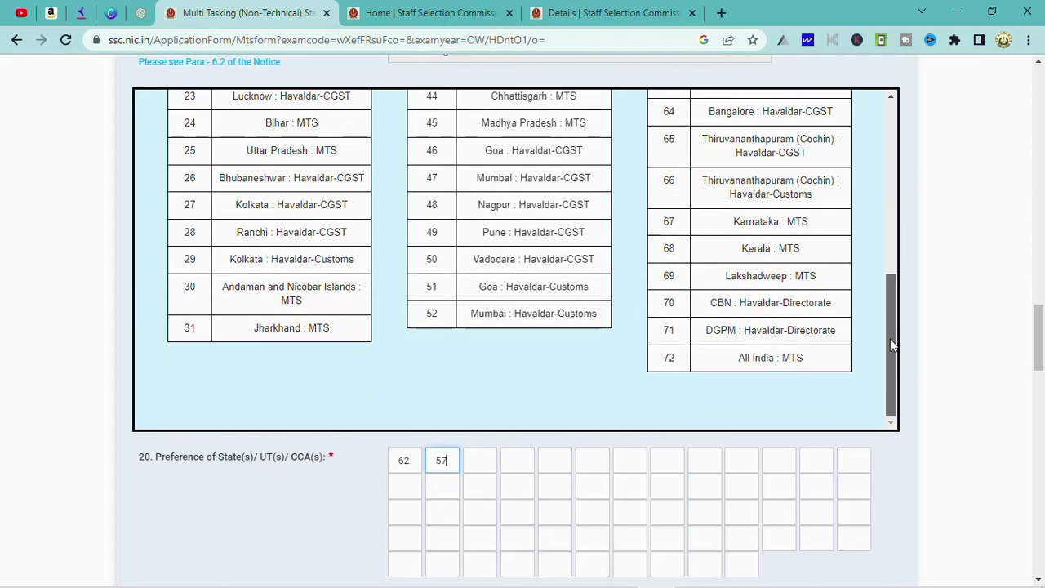
click(743, 566)
text(72)
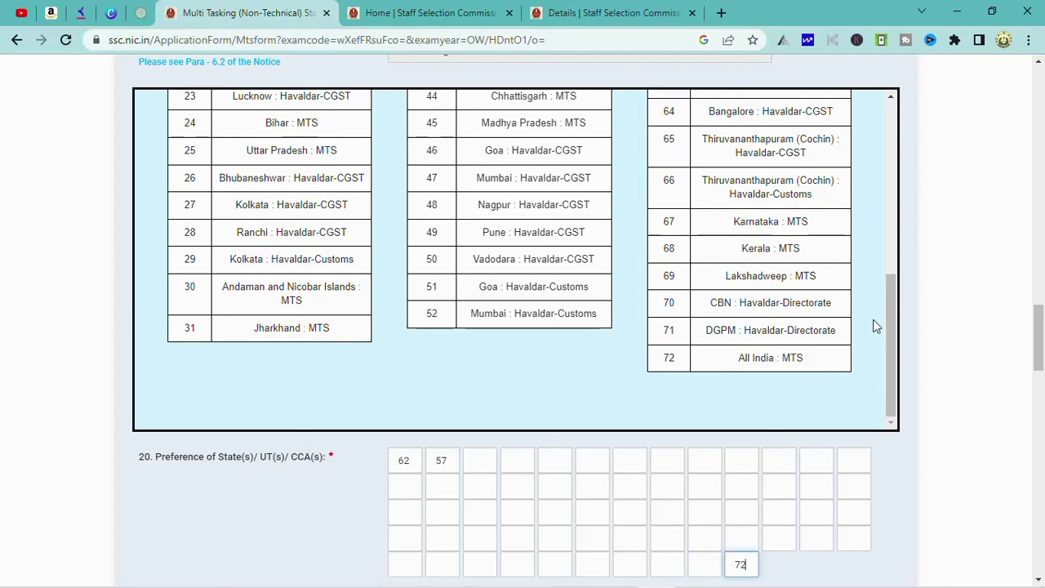
Examine the available choices for the highest educational qualification and leave the field unset
scroll(874, 324, down, 3)
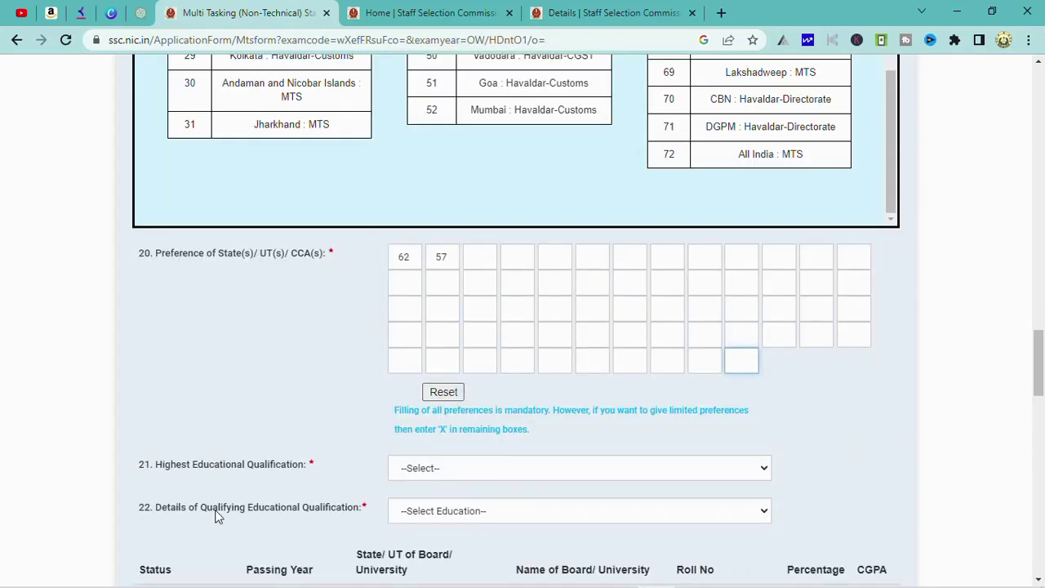
click(766, 471)
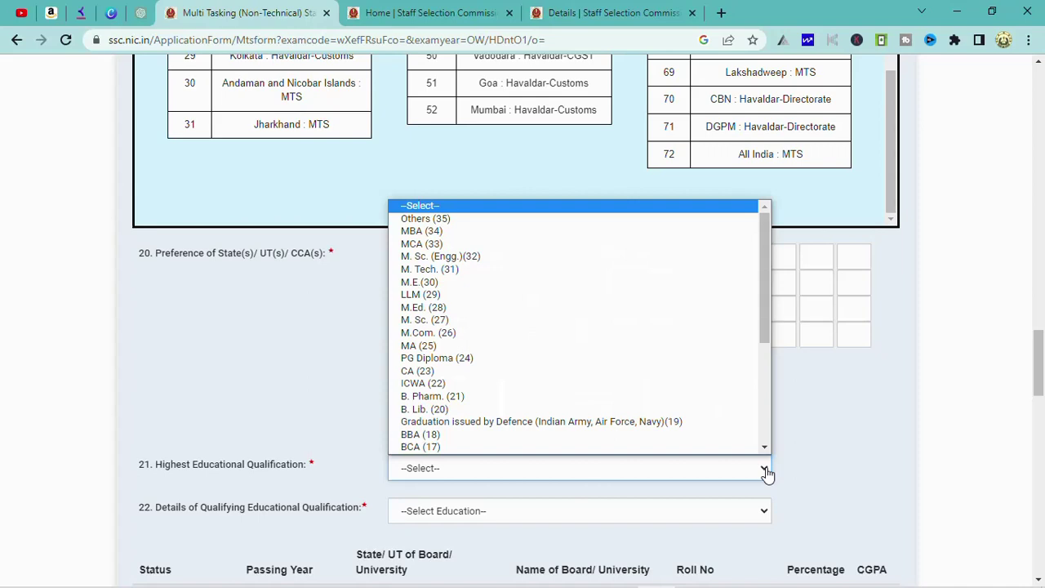
click(886, 459)
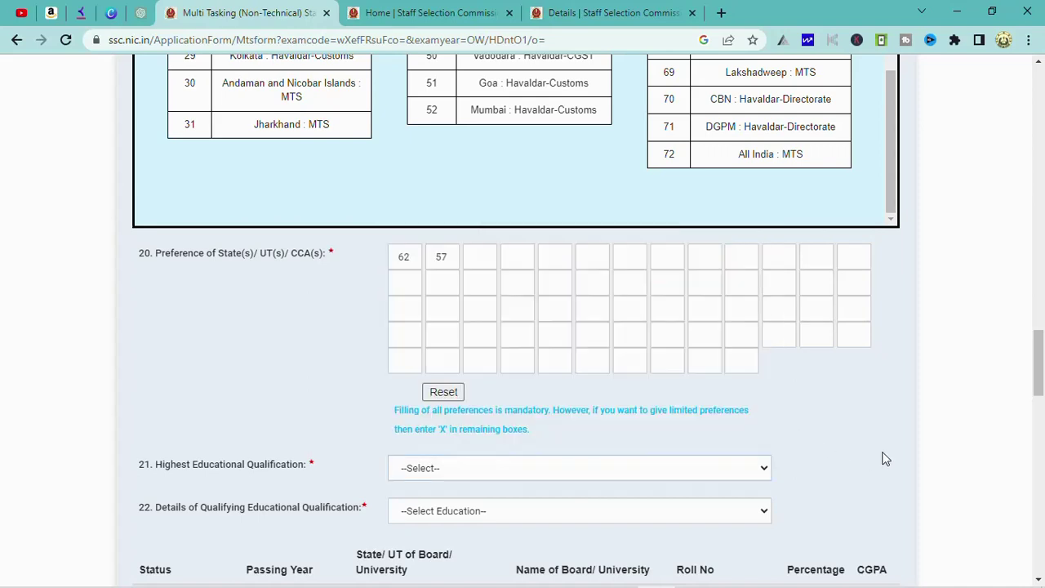
Try 10th Standard as the qualifying educational qualification, and reset the field to its unselected option
click(764, 512)
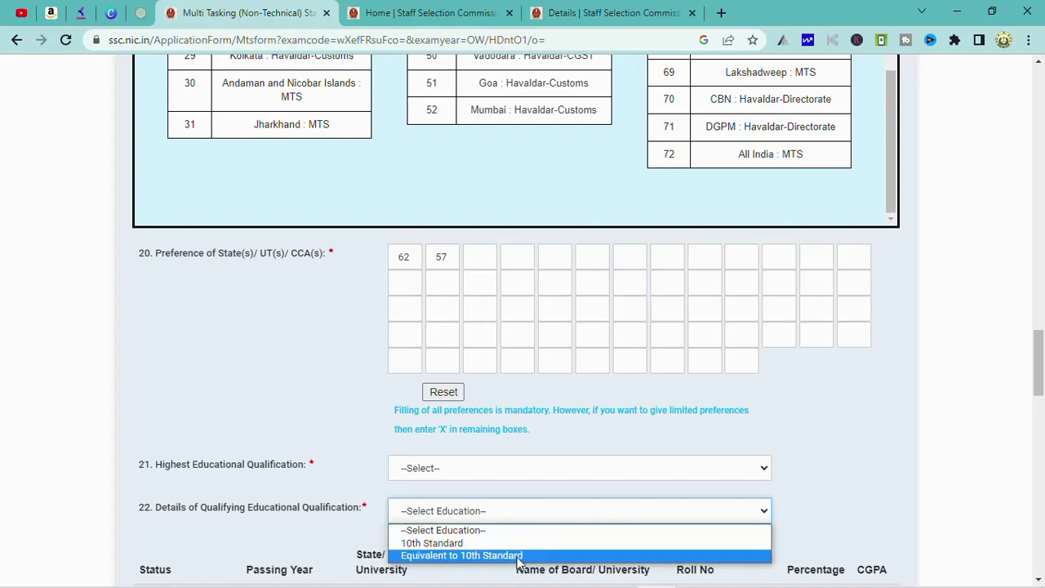
click(472, 543)
click(768, 513)
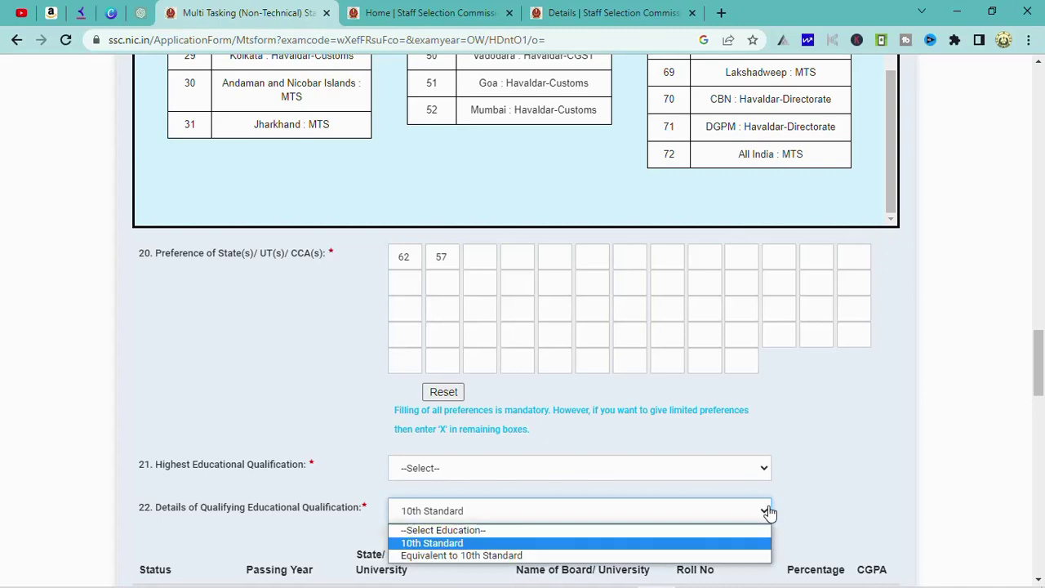
click(529, 531)
Examine the status choices in the qualifying education details row without selecting one
scroll(813, 496, down, 3)
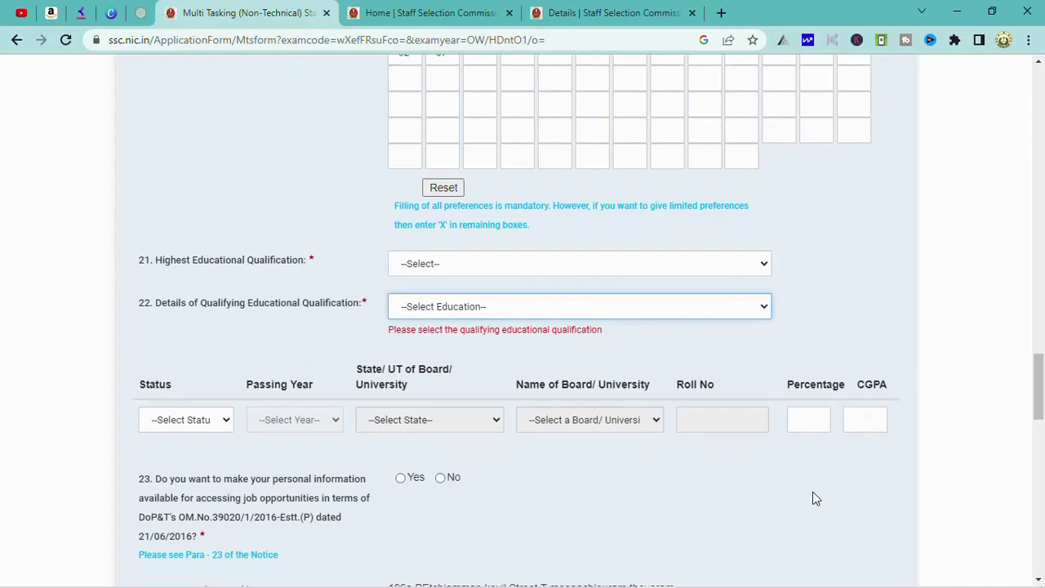
click(227, 426)
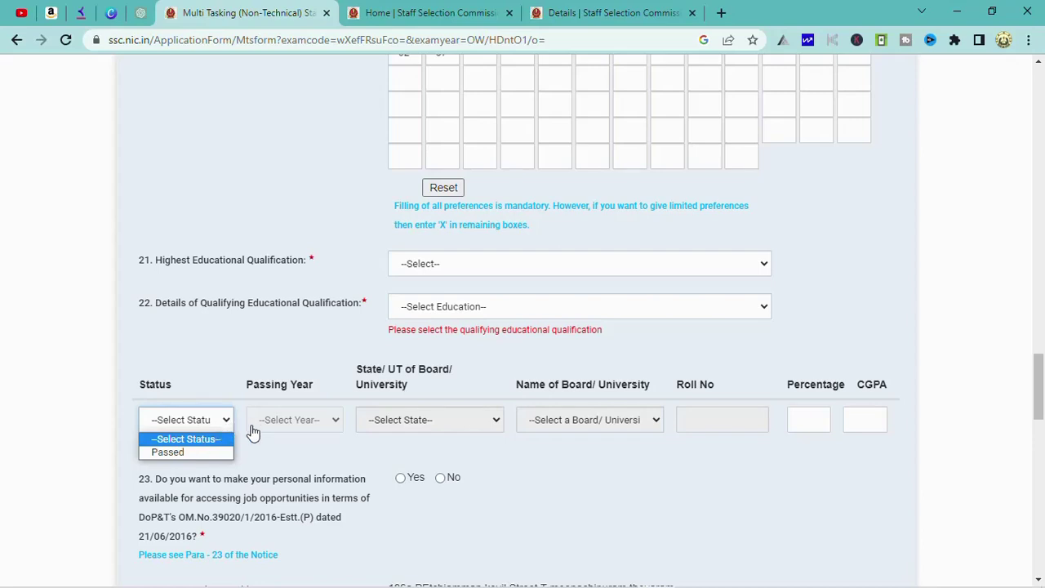
click(257, 449)
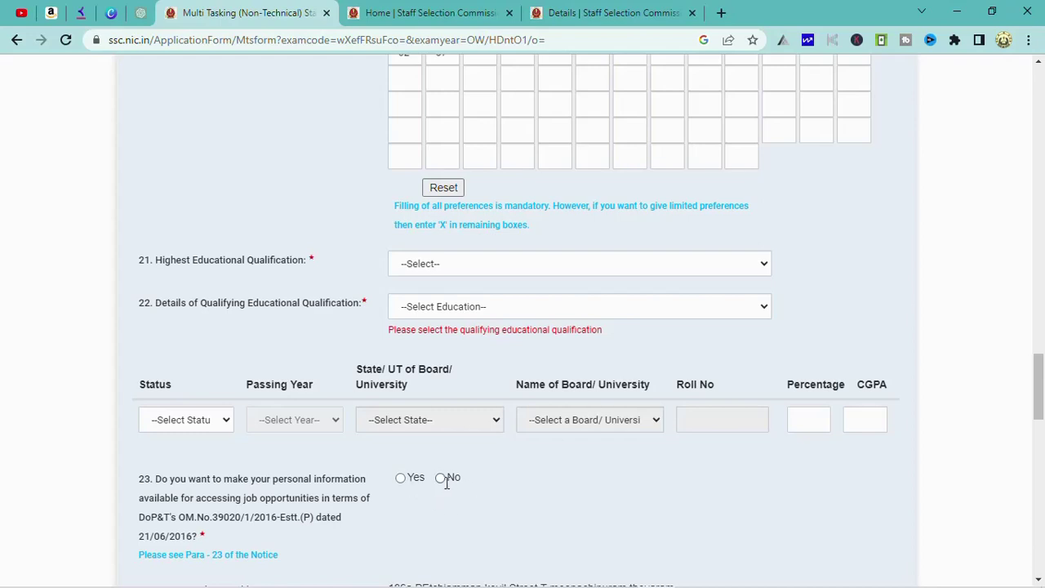
Review the personal information consent, contact details, photograph and signature requirements, and declaration down to the captcha field
scroll(439, 490, down, 3)
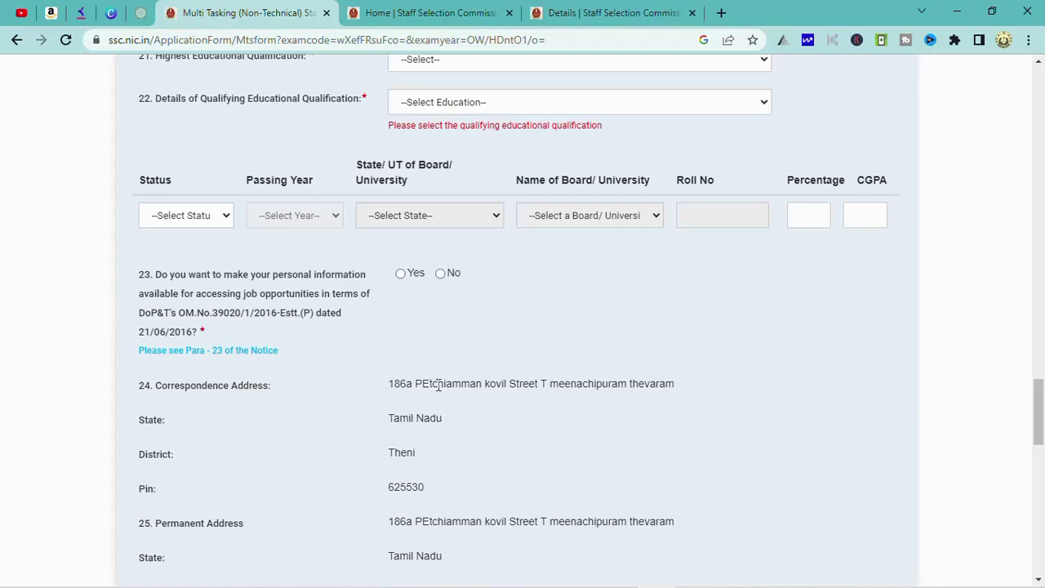
scroll(450, 398, down, 3)
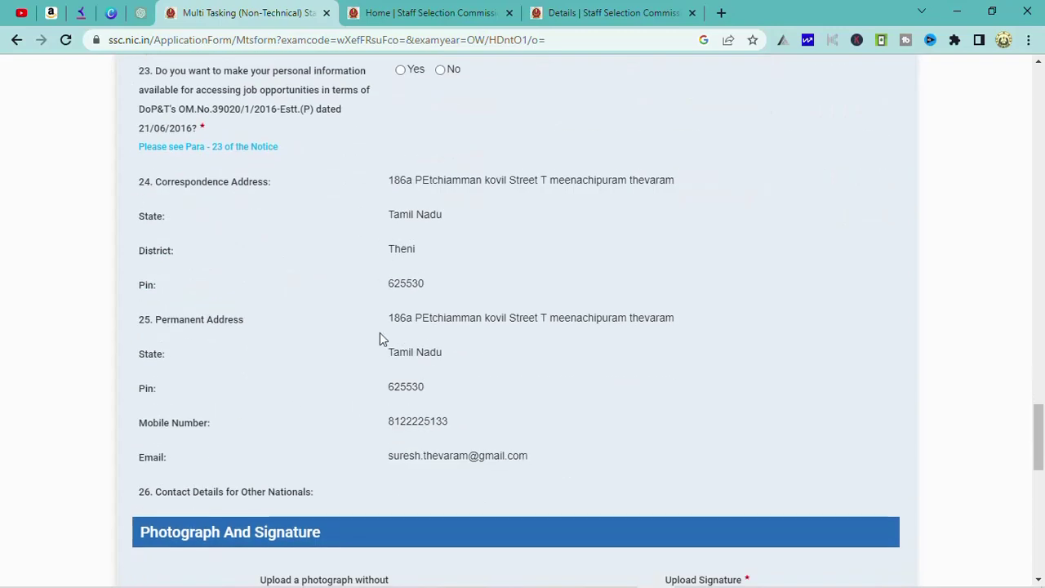
scroll(432, 320, down, 3)
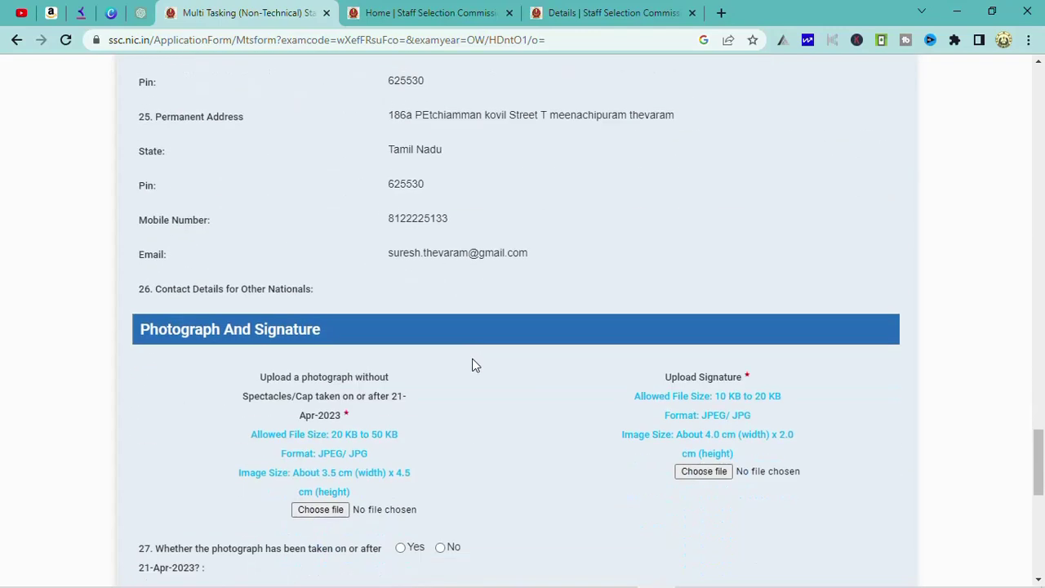
scroll(464, 317, down, 3)
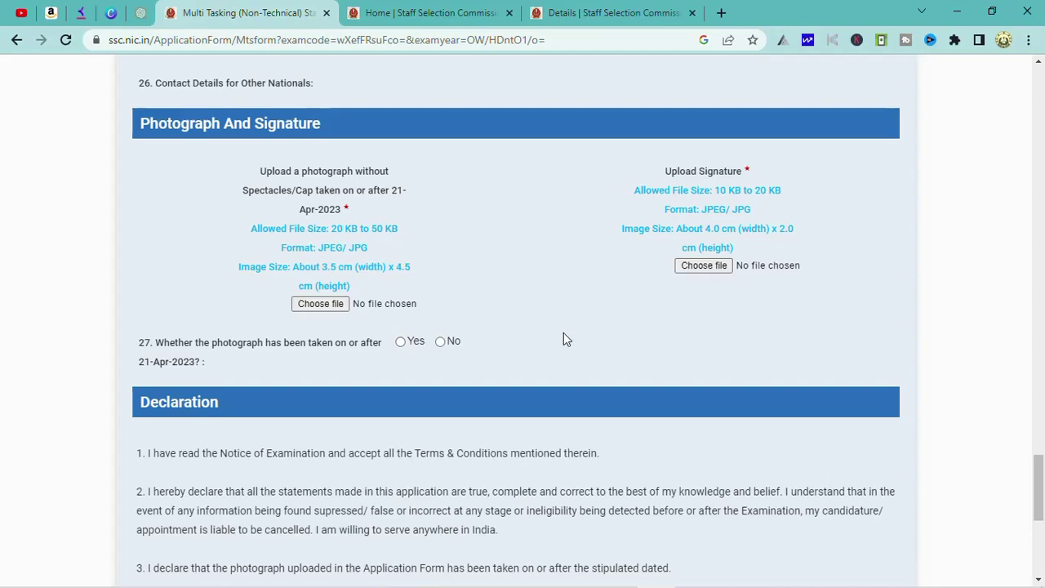
scroll(559, 346, down, 3)
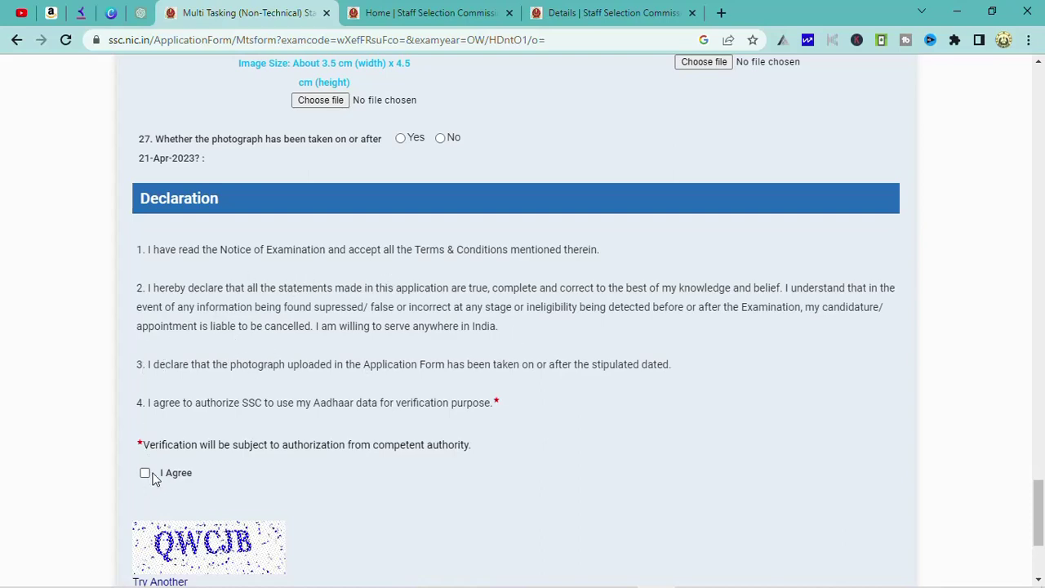
scroll(272, 448, down, 3)
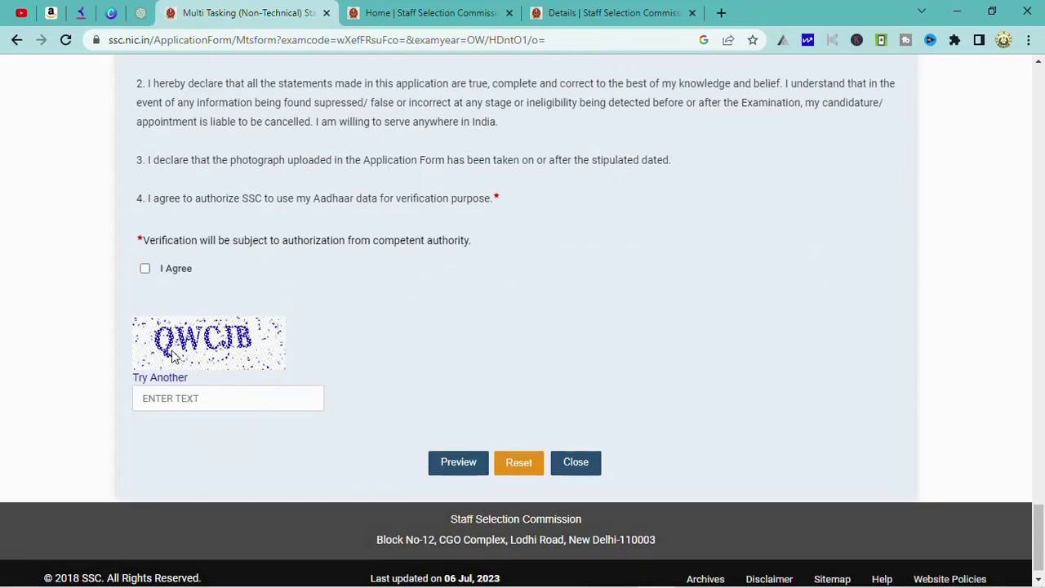
click(163, 402)
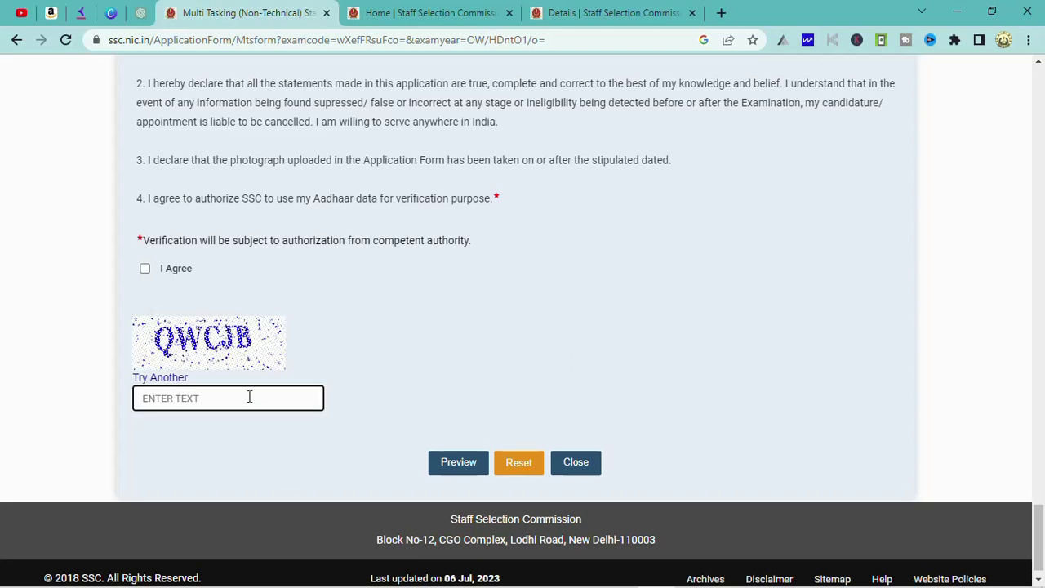